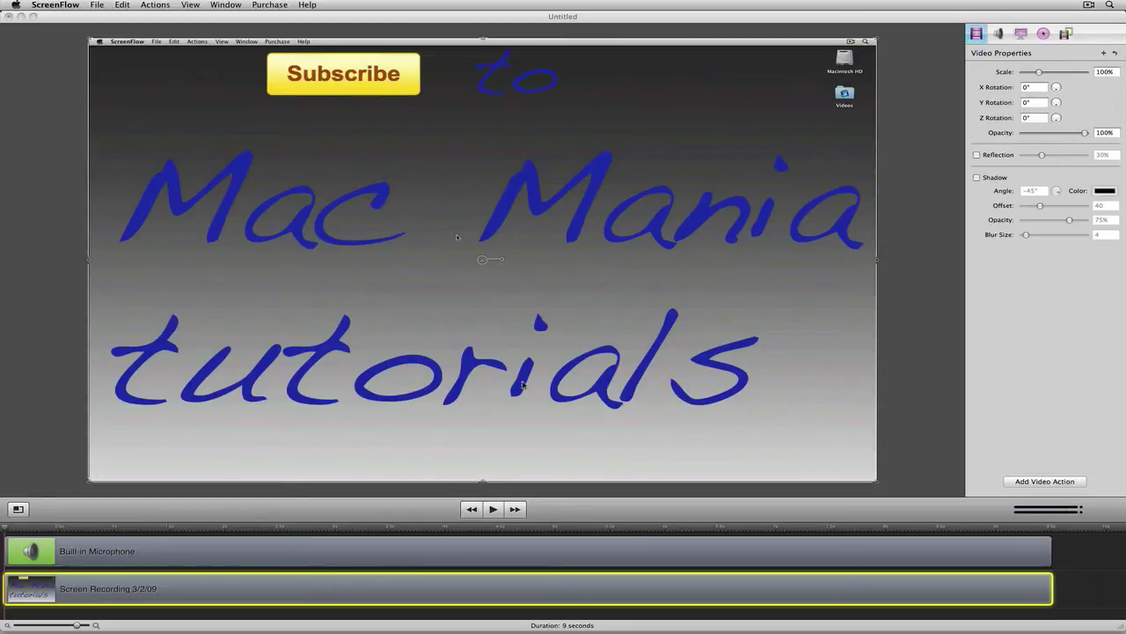
Preview the recording from the timeline, then stop playback.
click(499, 568)
click(499, 571)
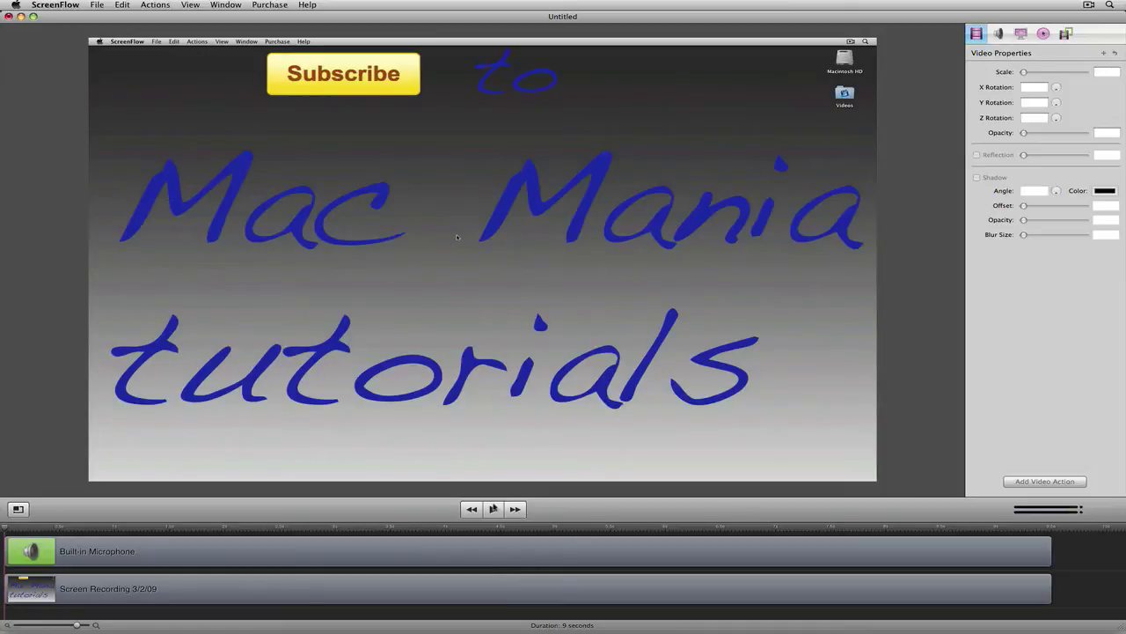
click(493, 510)
click(495, 510)
Start an export and rename the output file to example.mov.
click(106, 4)
click(111, 7)
key(super+e)
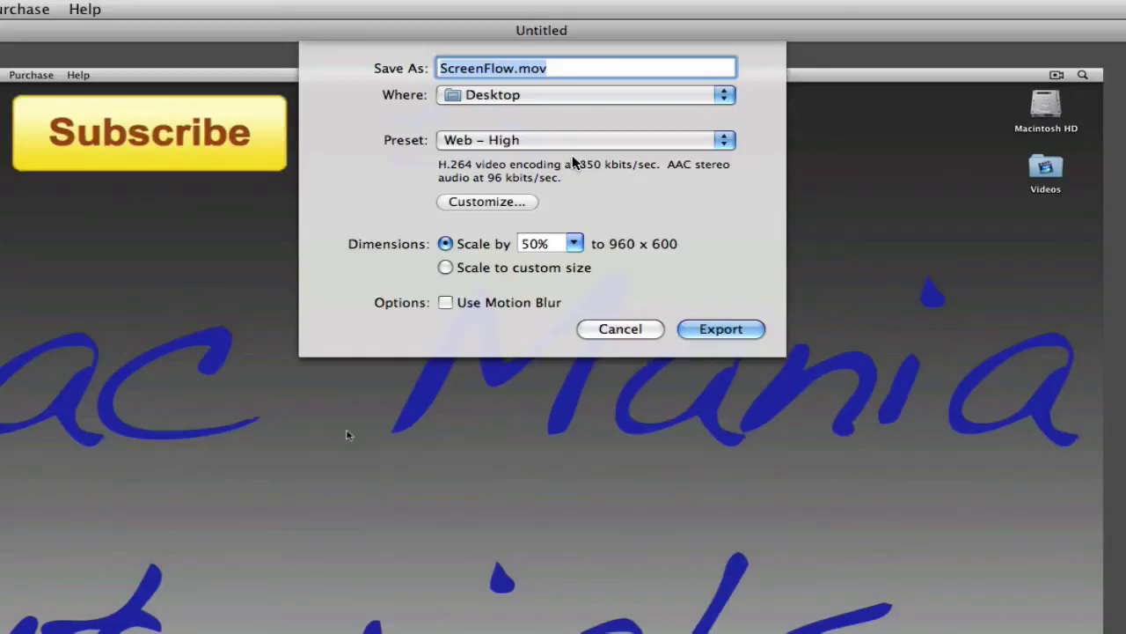
drag(513, 69, 414, 72)
text(example)
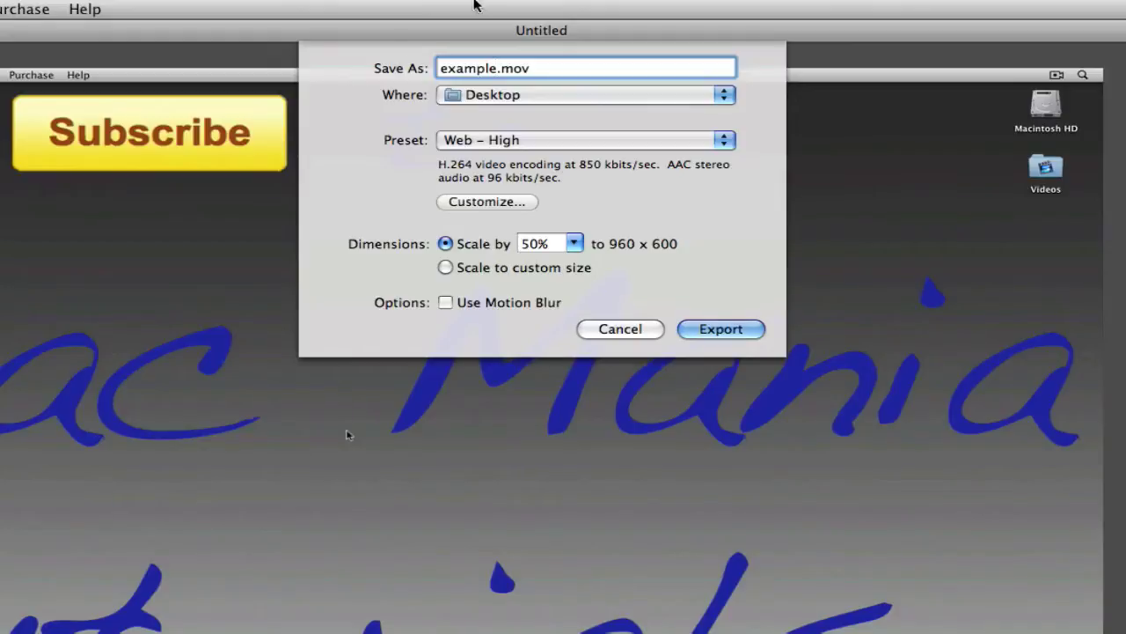
Choose H.264 video compression with Faster encode (Single-pass).
click(485, 201)
click(456, 216)
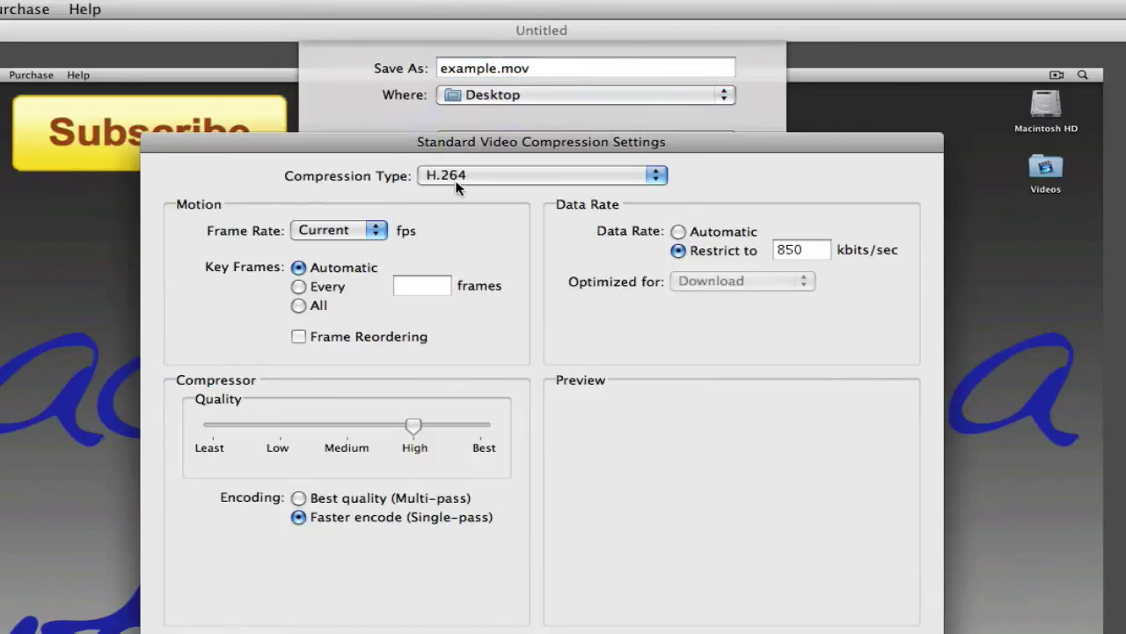
click(544, 176)
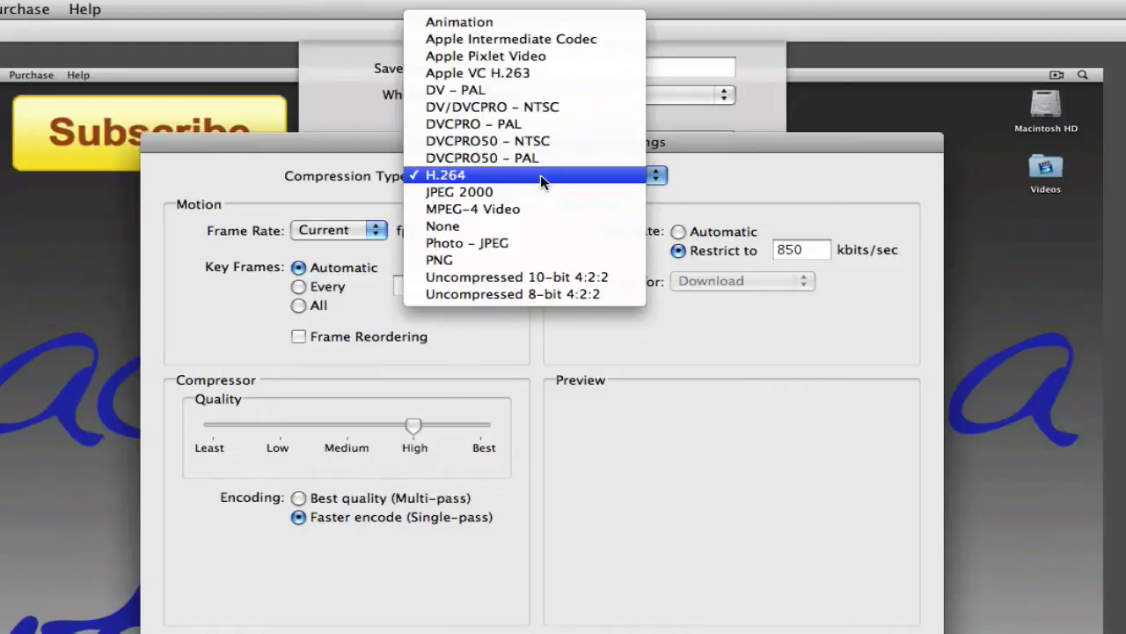
click(541, 174)
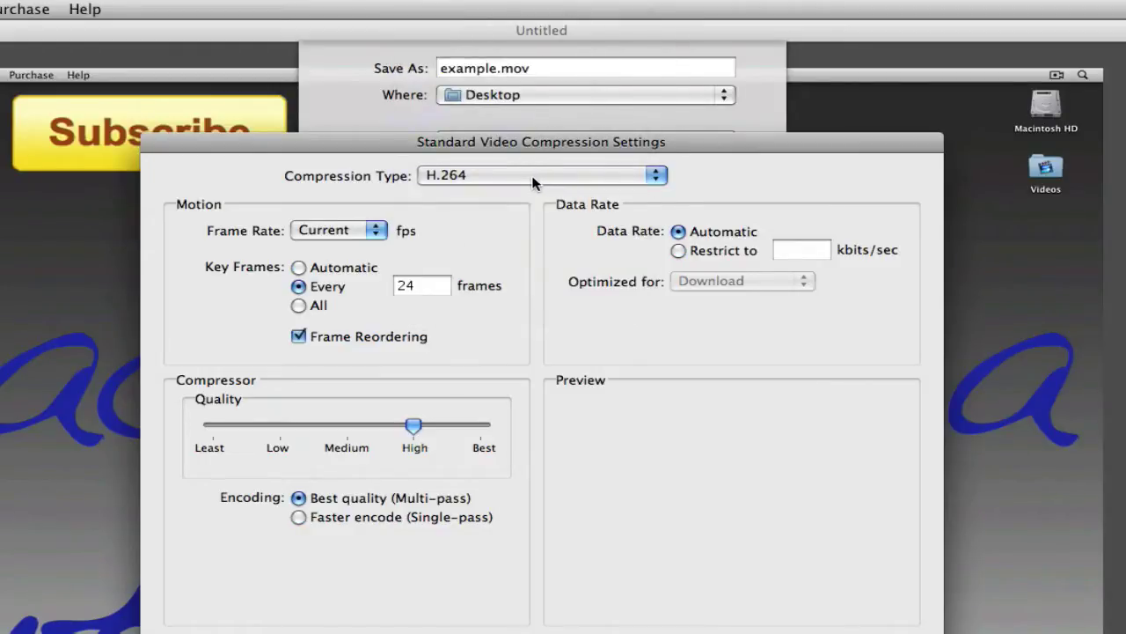
click(351, 520)
Change the export dimensions to the 1280 x 720 HD preset.
key(Return)
click(443, 275)
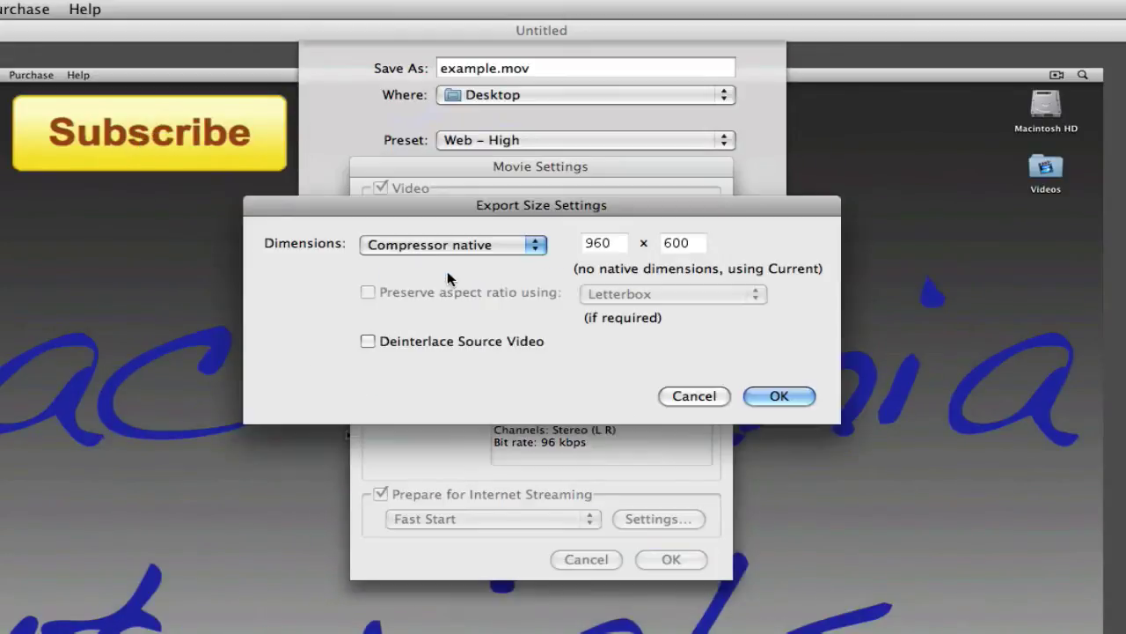
click(453, 250)
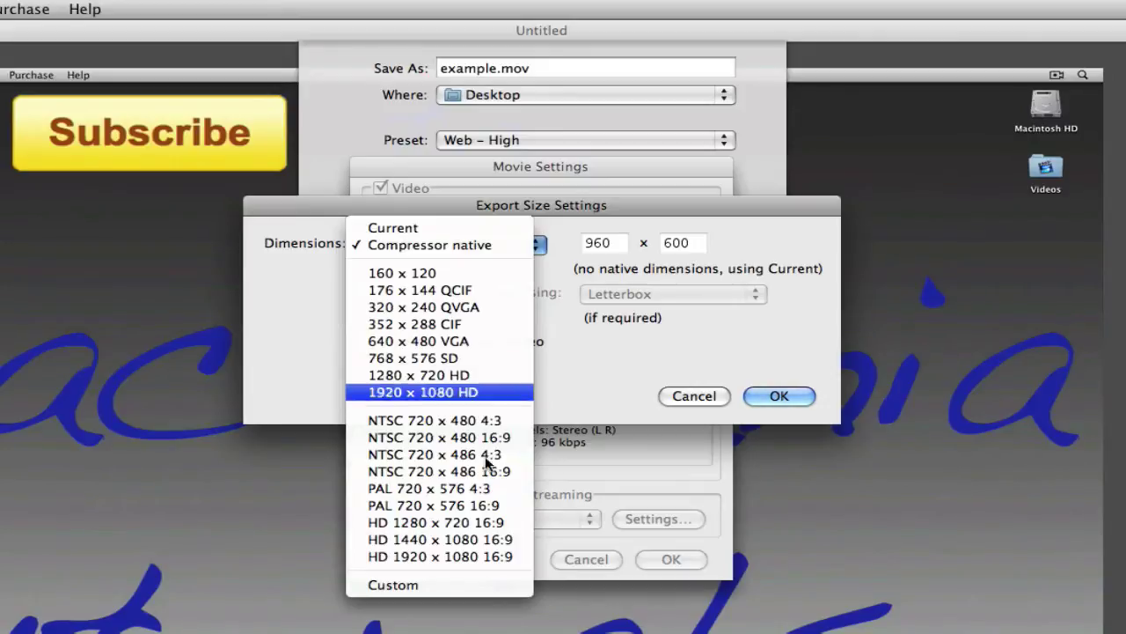
click(485, 375)
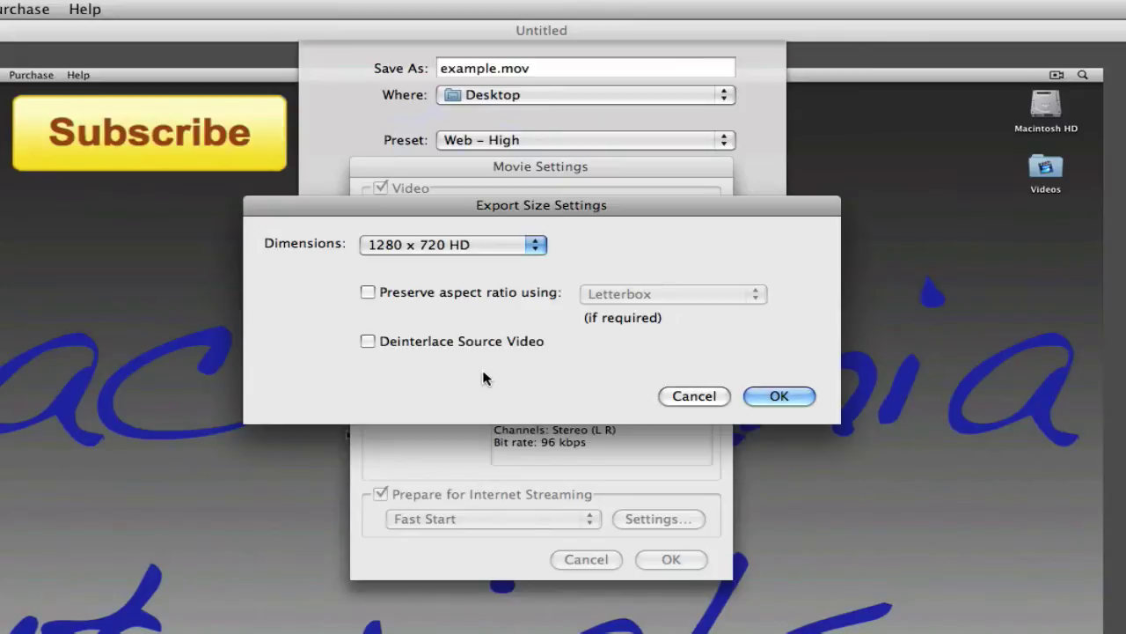
key(Return)
Keep stereo AAC audio at Better quality with a 192 kbps target bit rate.
click(442, 406)
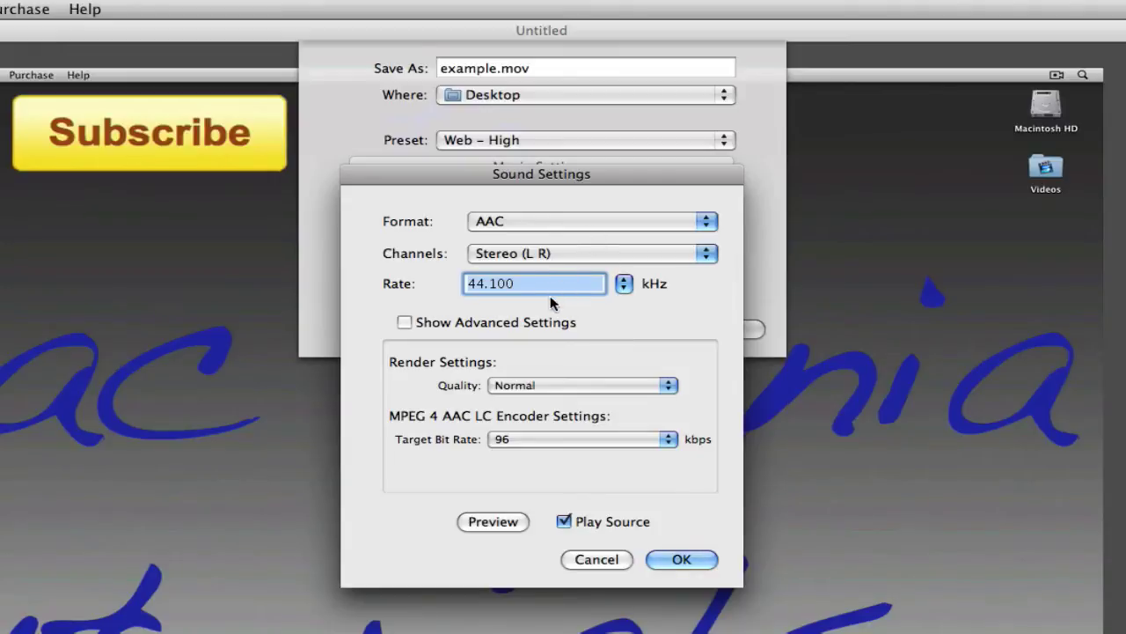
click(536, 251)
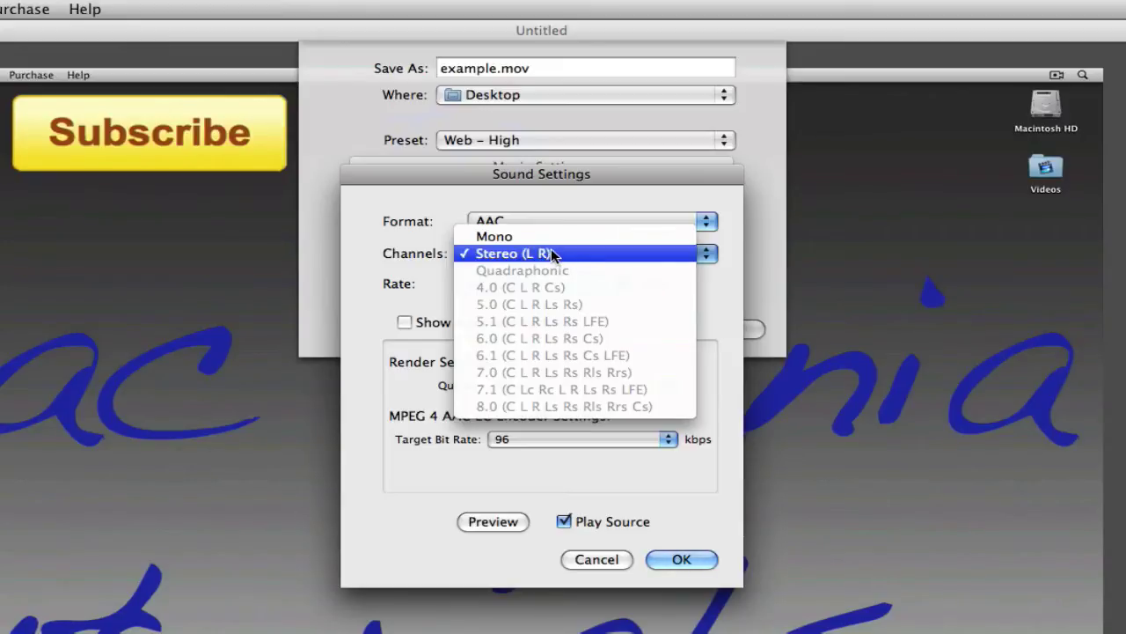
click(555, 253)
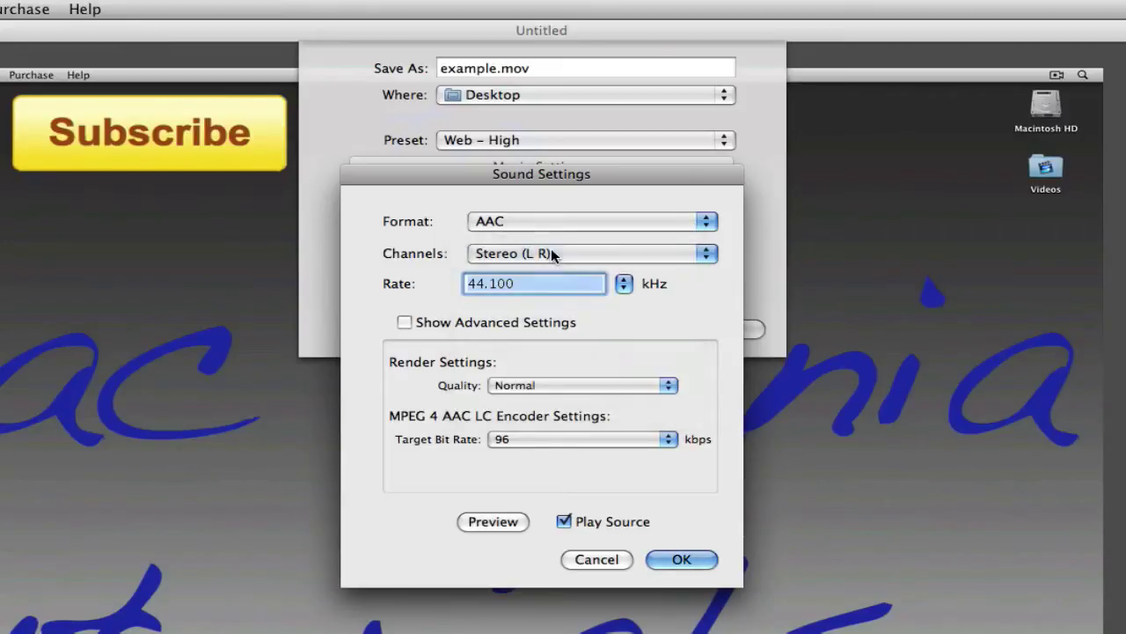
click(578, 387)
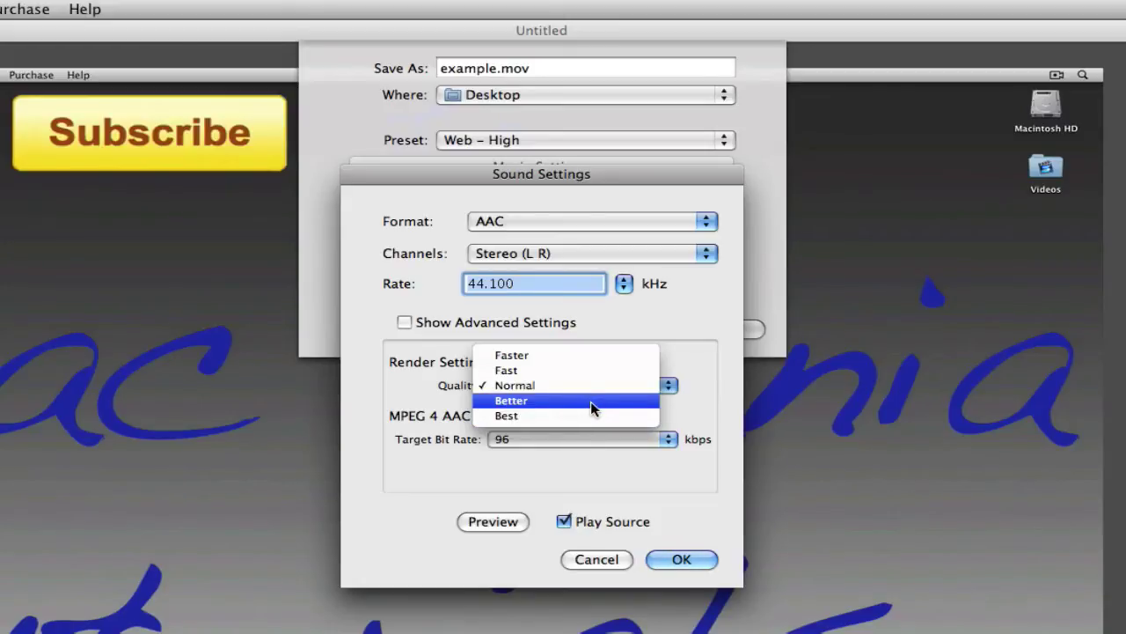
click(591, 403)
click(561, 439)
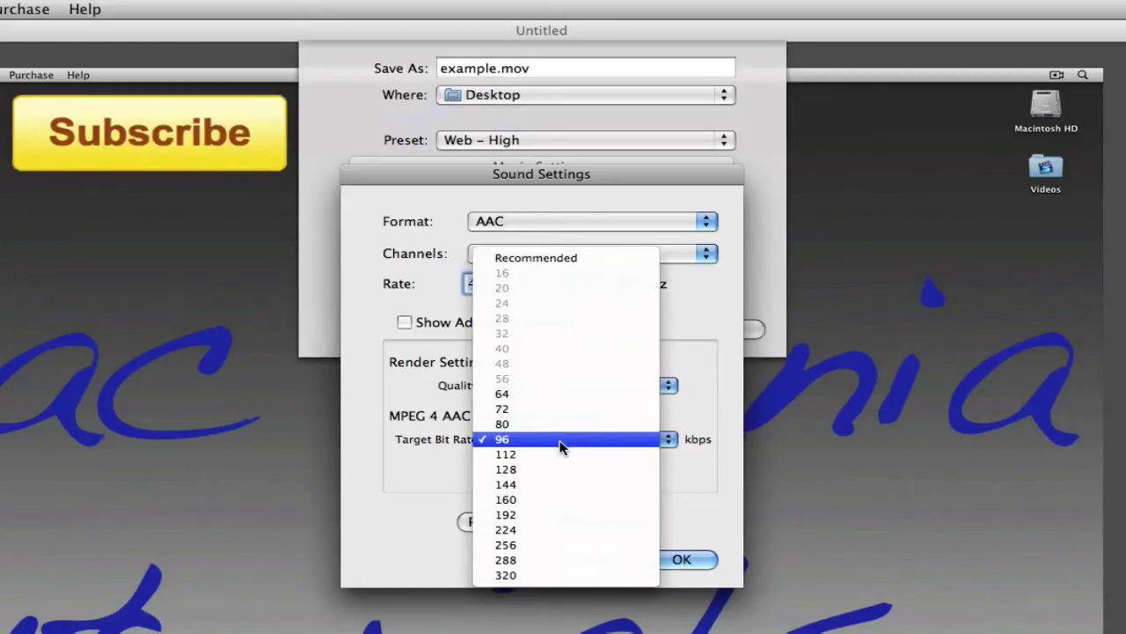
click(562, 516)
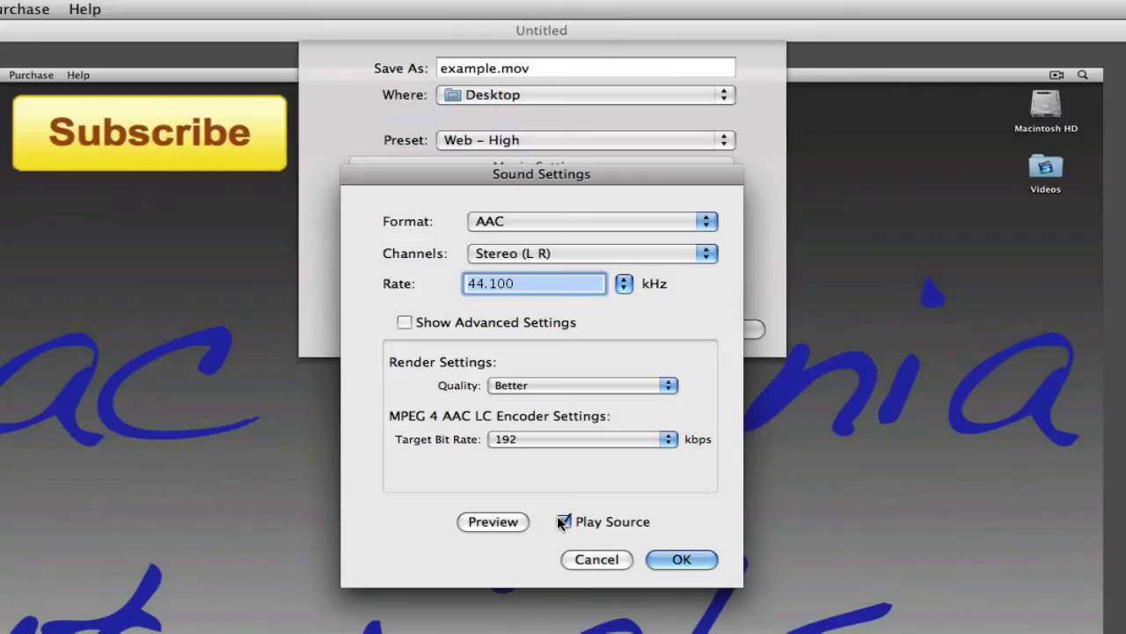
key(Return)
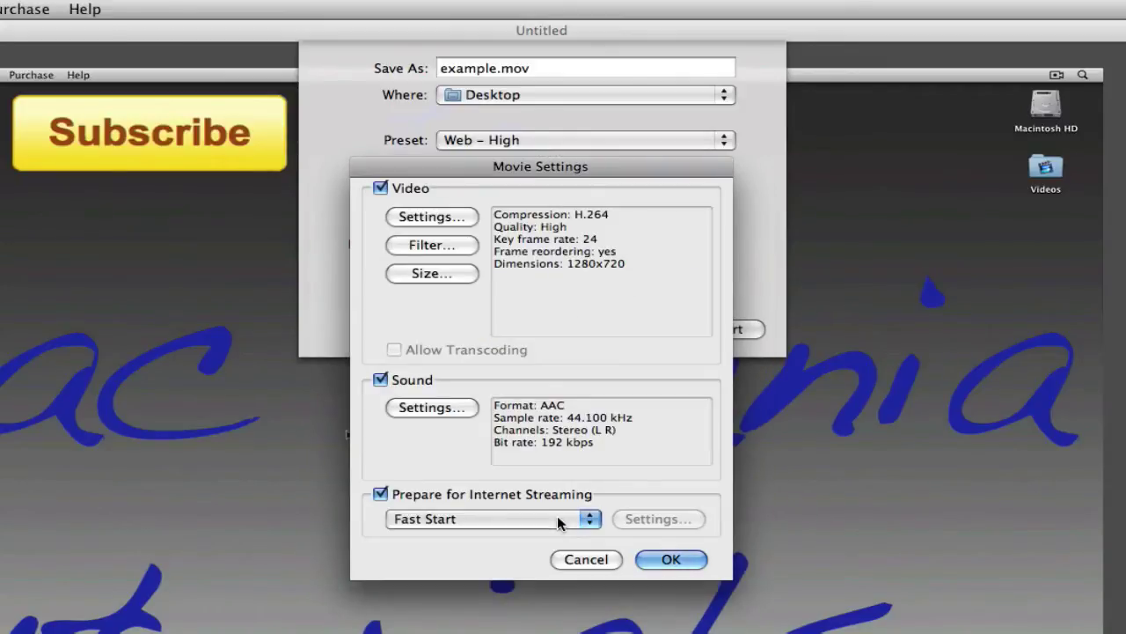
key(Return)
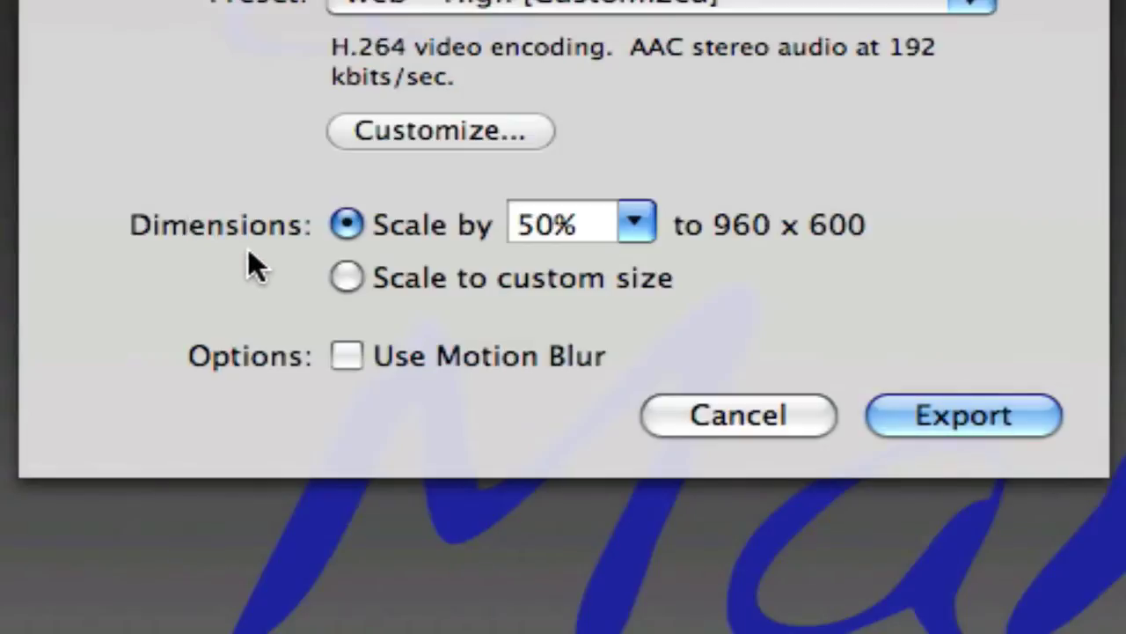
Scale the export to a custom 1280 x 720 size.
click(346, 276)
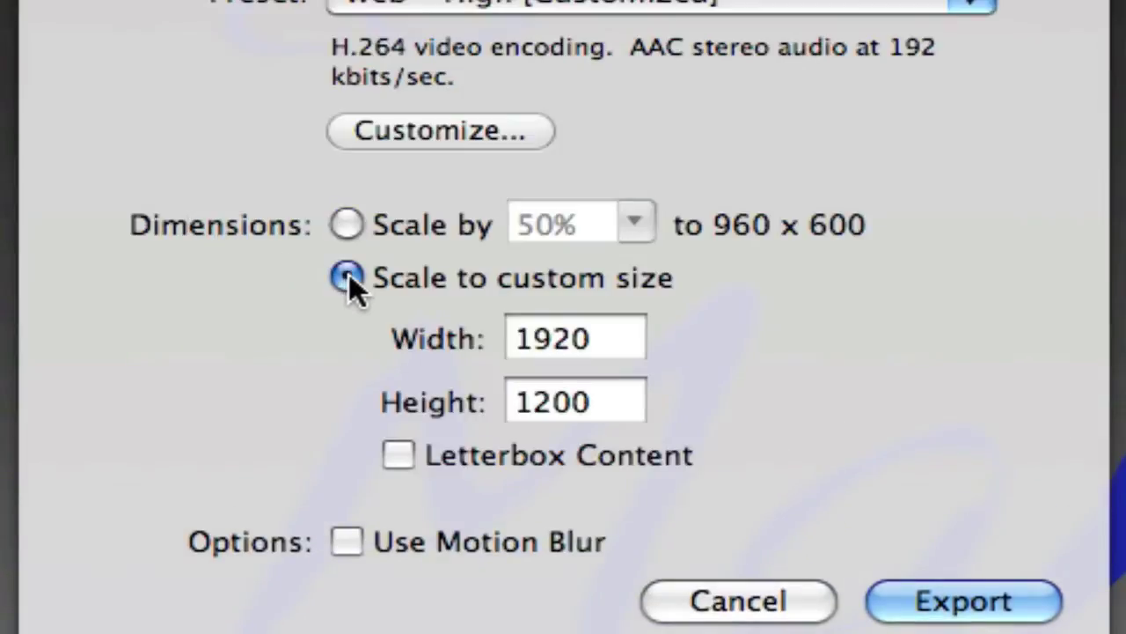
double_click(618, 341)
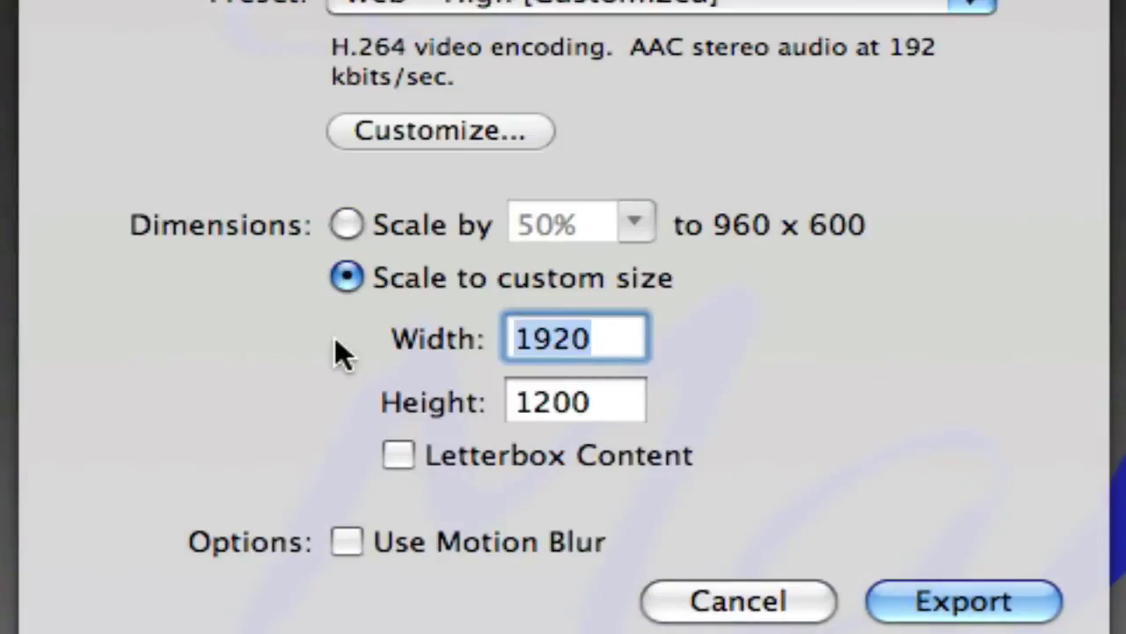
text(1280)
key(Tab)
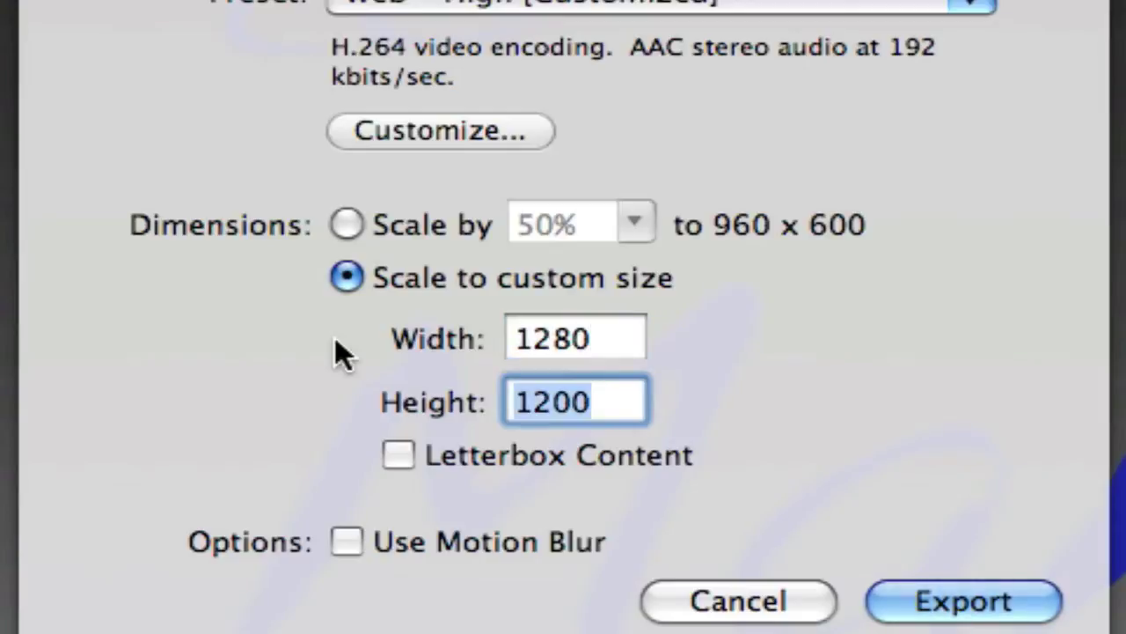
text(720)
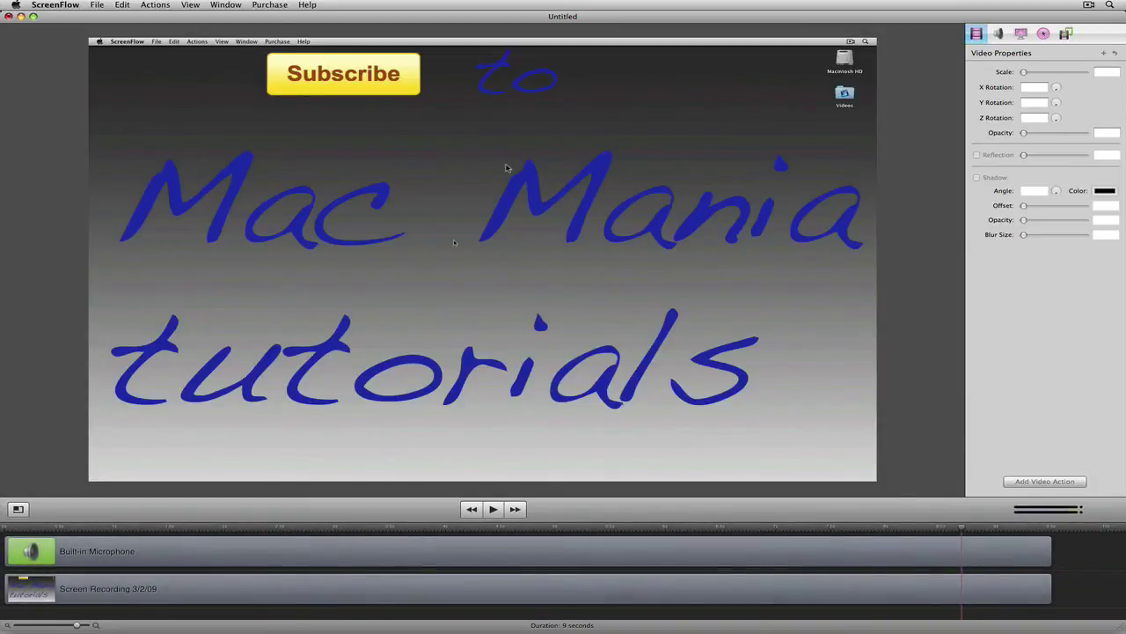
Hide ScreenFlow and open the exported example.mov from the desktop.
key(super+h)
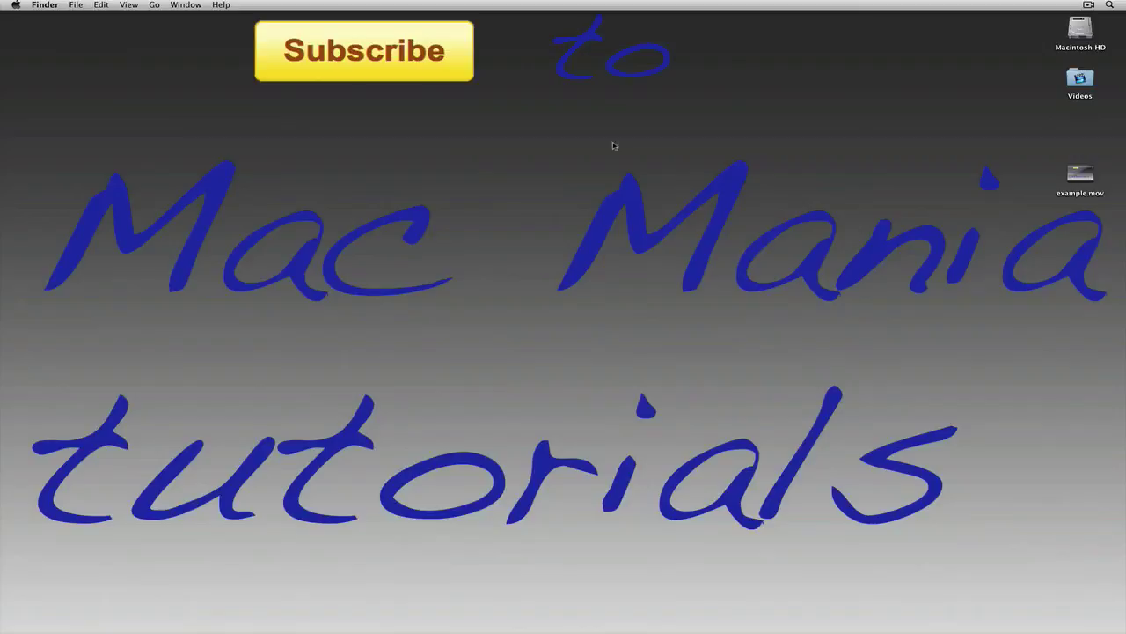
drag(1080, 170, 1078, 128)
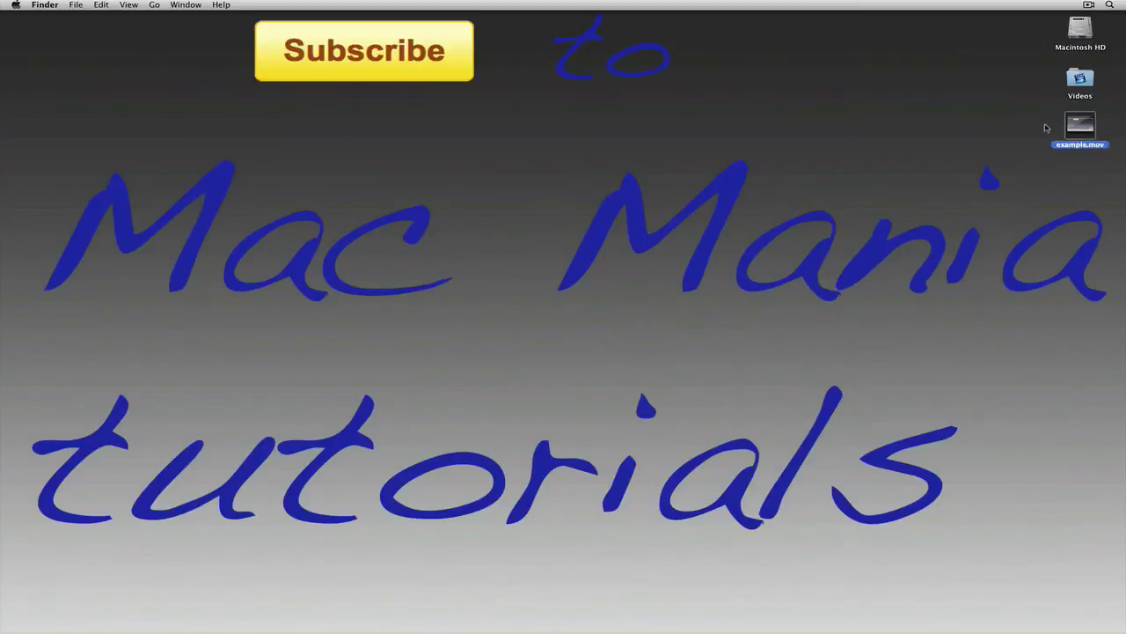
double_click(1081, 126)
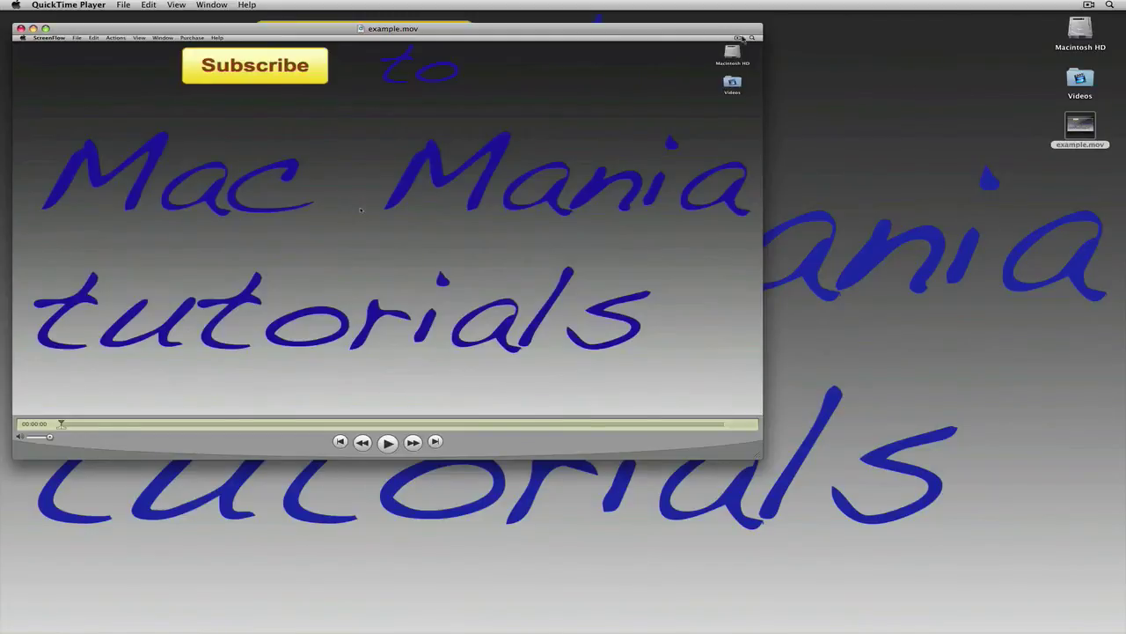
Watch example.mov full screen in QuickTime, then exit full screen and quit.
drag(741, 40, 834, 44)
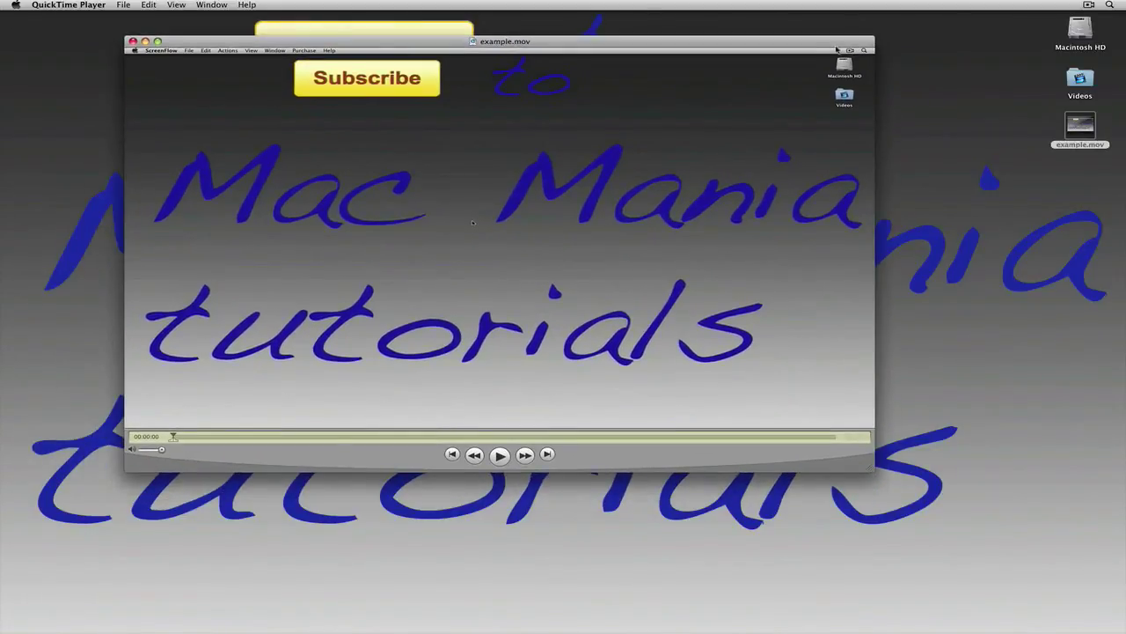
key(super+f)
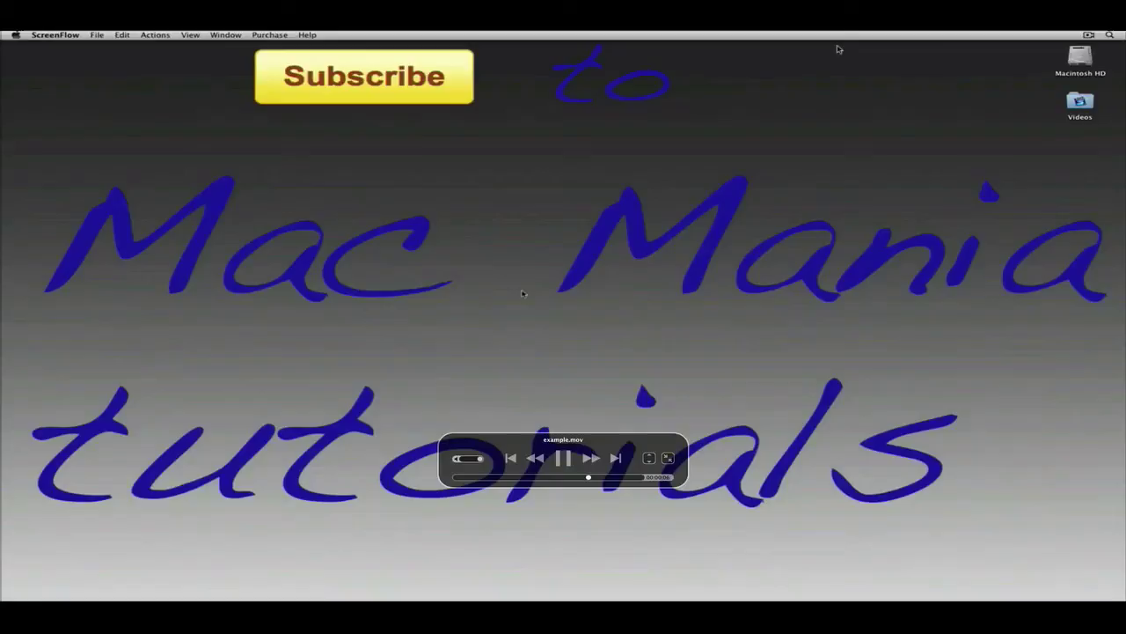
key(Escape)
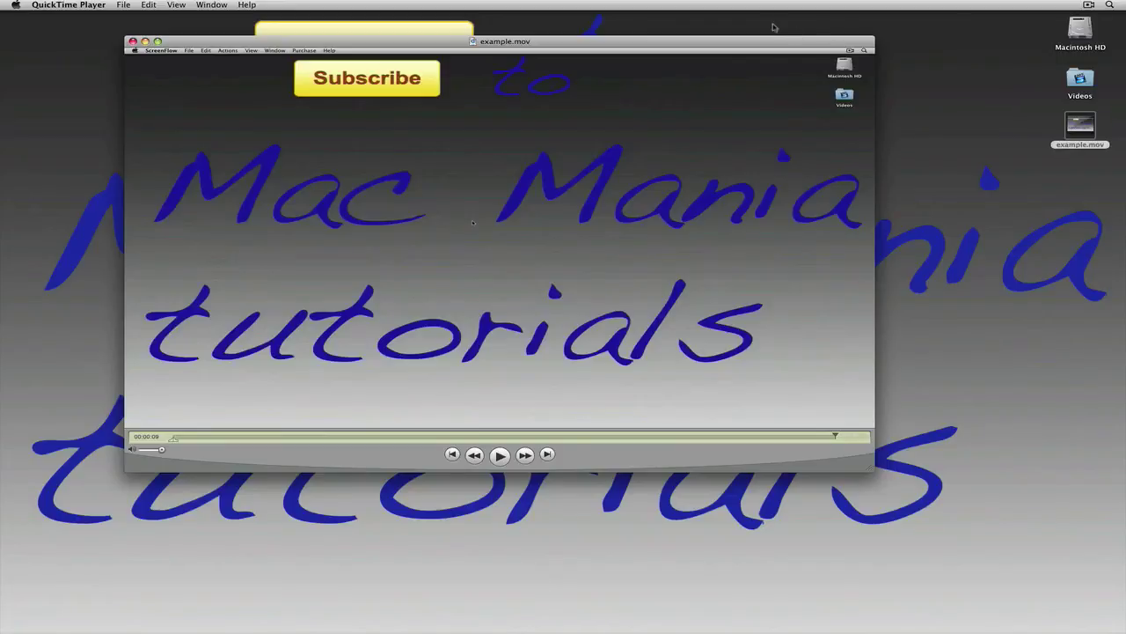
key(super+q)
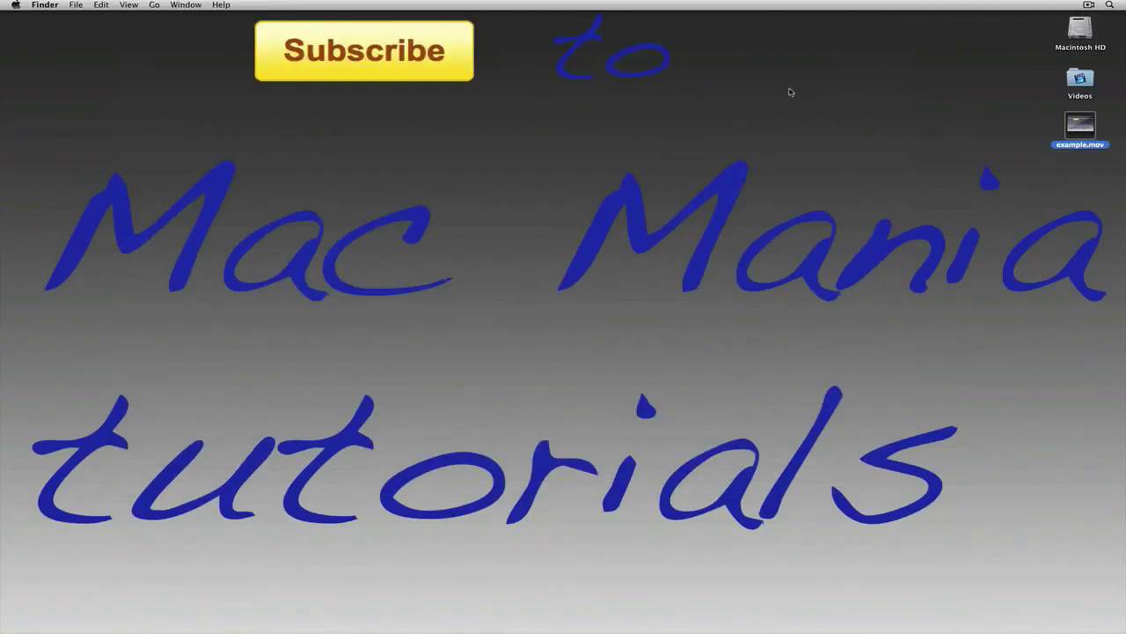
click(805, 110)
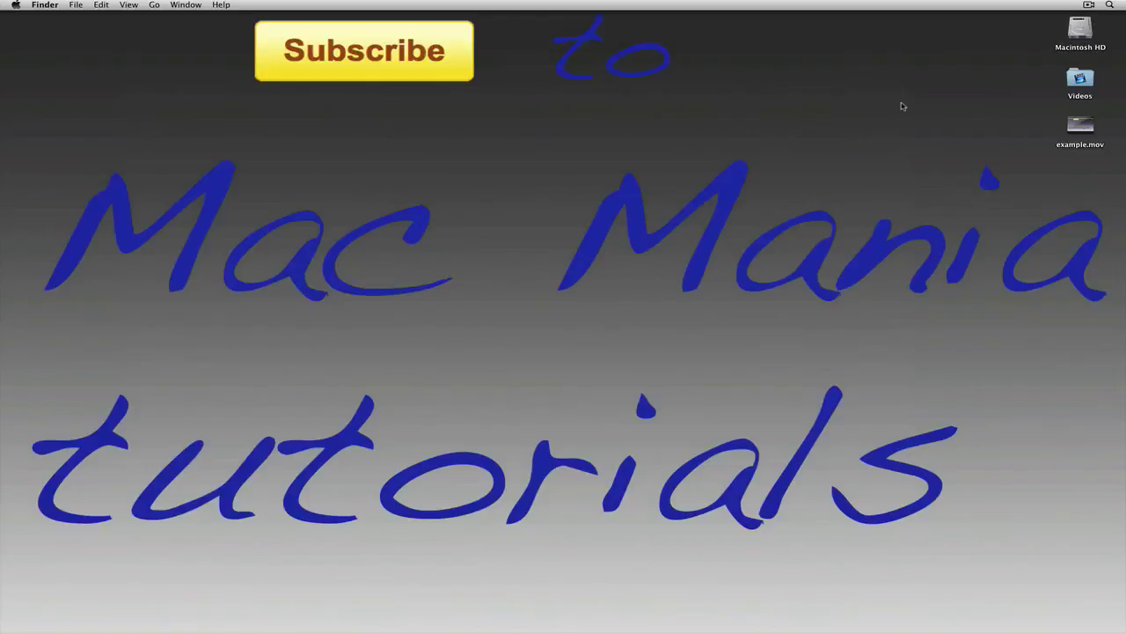